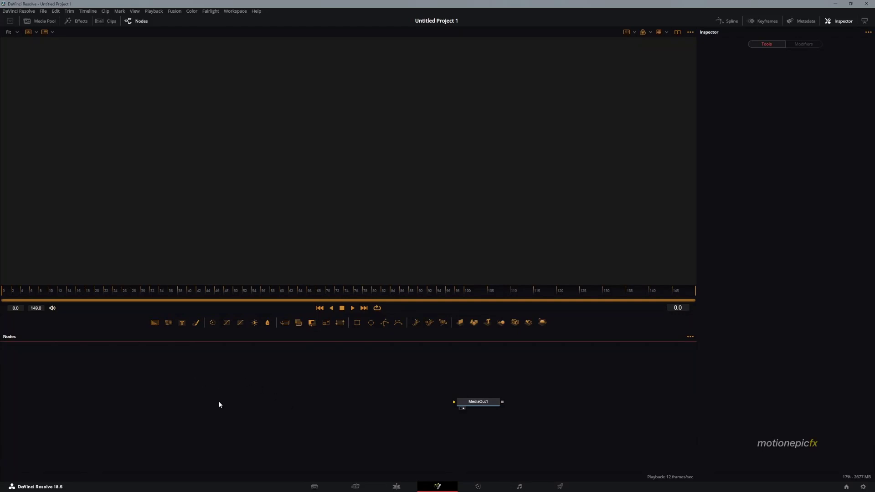
Add an sRectangle shape node and view it
{"action": "key", "text": "shift+space"}
{"action": "type", "text": "sre"}
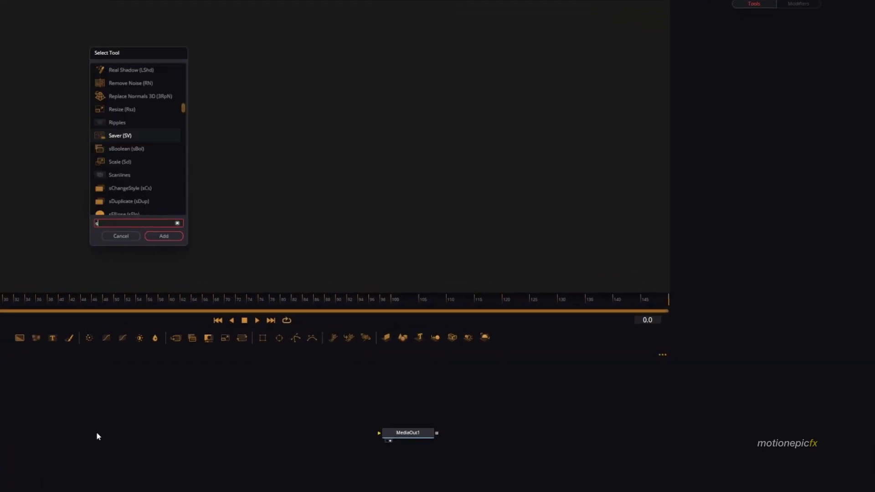
{"action": "key", "text": "Return"}
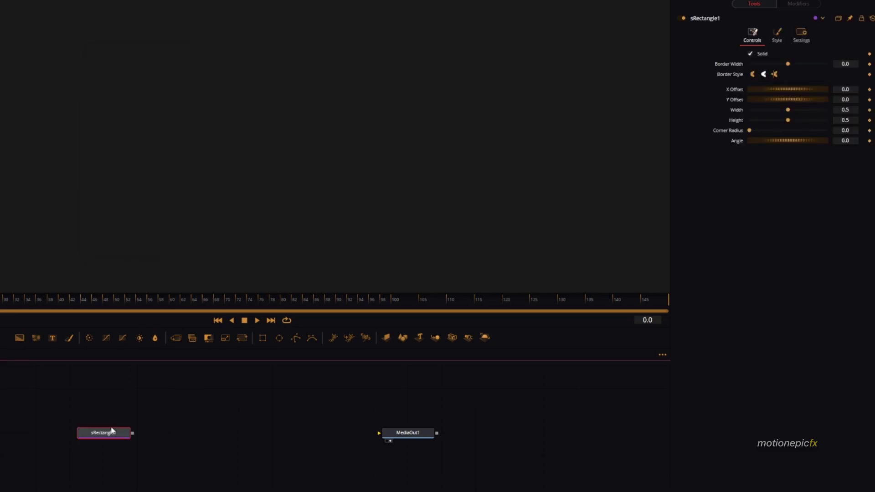
{"action": "key", "text": "1"}
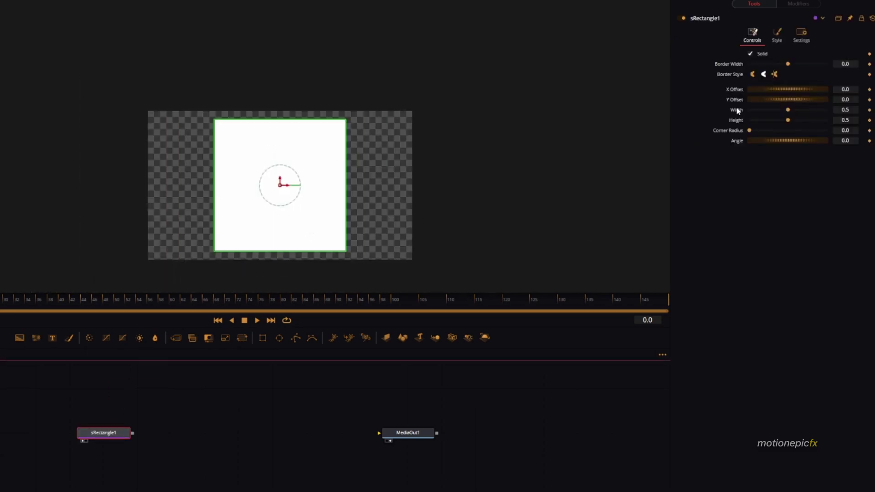
Drive the rectangle's Width with an expression linked to Height, leaving a 0.059 square
{"action": "right_click", "coordinate": [739, 111]}
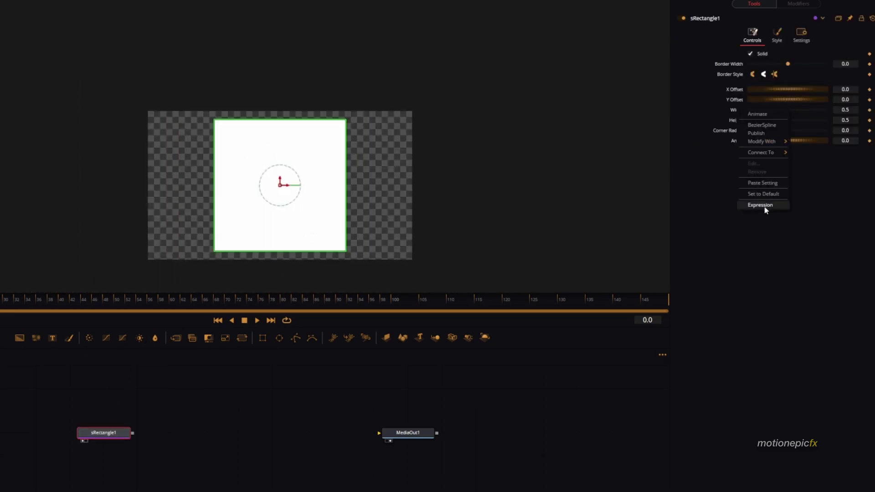
{"action": "left_click", "coordinate": [761, 205]}
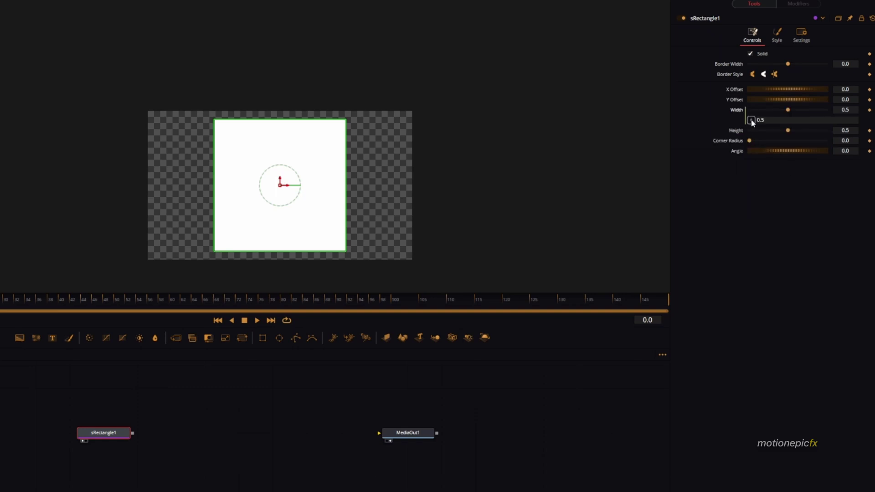
{"action": "mouse_move", "coordinate": [751, 121]}
{"action": "left_mouse_down"}
{"action": "mouse_move", "coordinate": [742, 133]}
{"action": "mouse_move", "coordinate": [789, 133]}
{"action": "mouse_move", "coordinate": [756, 127]}
{"action": "left_mouse_up"}
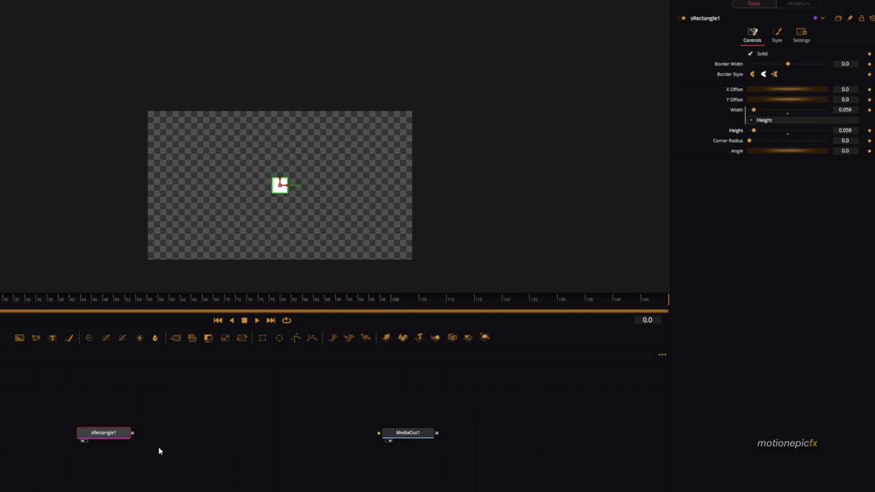
Add an sGrid after sRectangle1 with 9 by 4 cells, X Offset 0.09 and Y Offset 0.13
{"action": "left_click", "coordinate": [109, 437]}
{"action": "key", "text": "shift+space"}
{"action": "type", "text": "sre"}
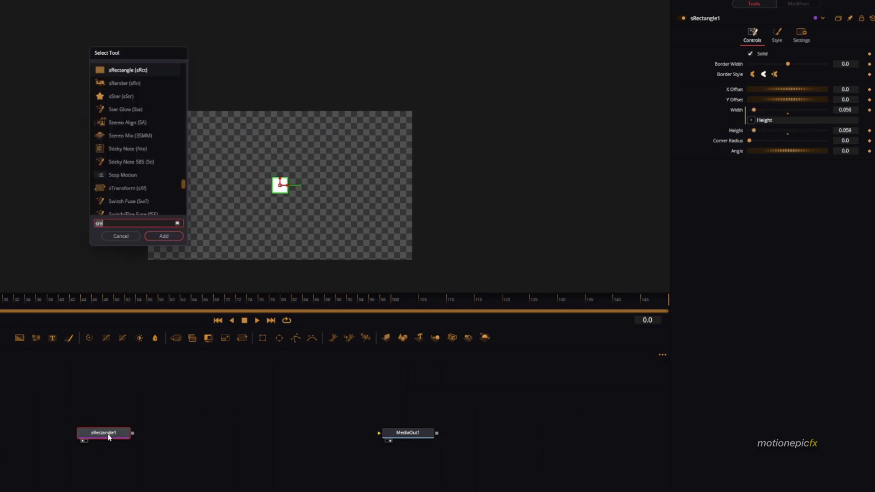
{"action": "key", "text": "BackSpace"}
{"action": "key", "text": "BackSpace"}
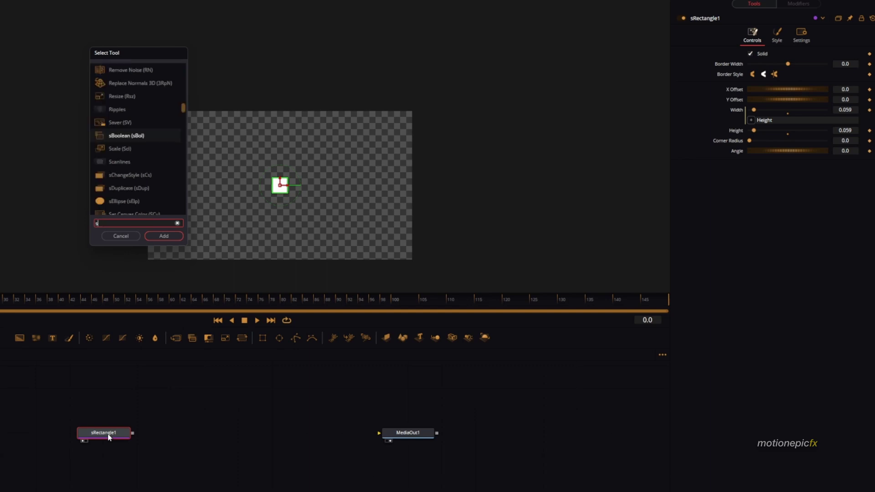
{"action": "type", "text": "gri"}
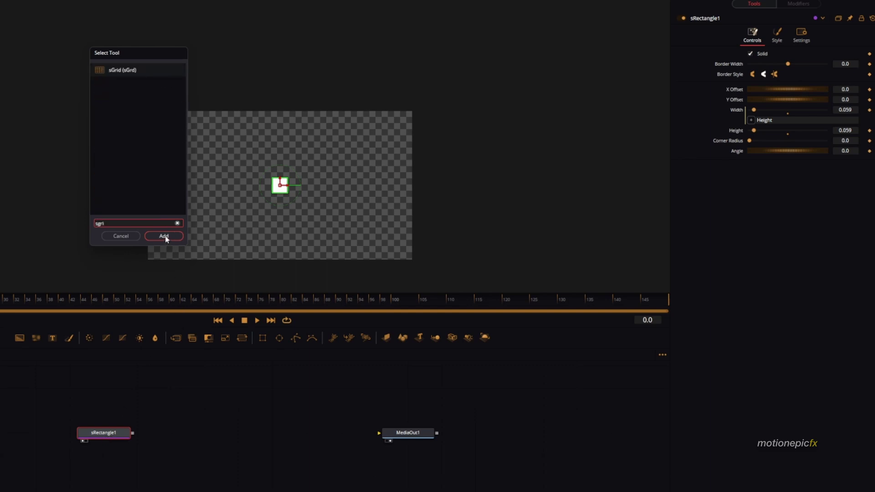
{"action": "left_click", "coordinate": [163, 236]}
{"action": "key", "text": "1"}
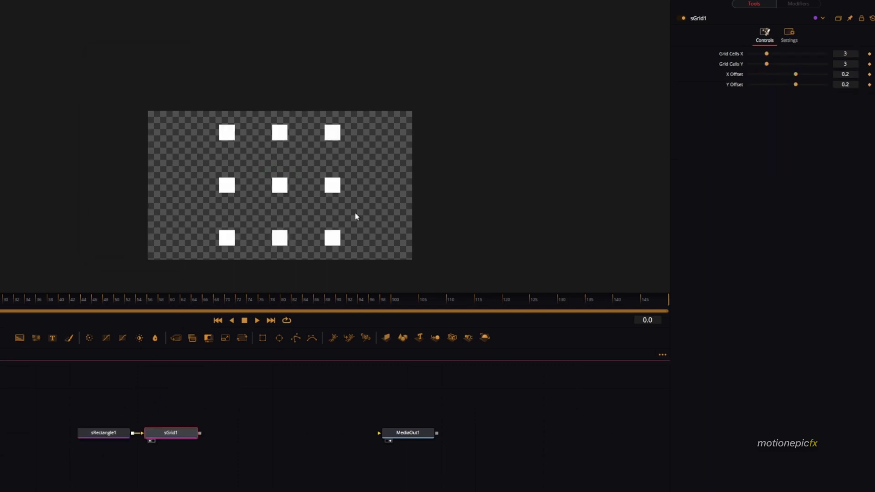
{"action": "left_click_drag", "start_coordinate": [768, 67], "coordinate": [795, 86]}
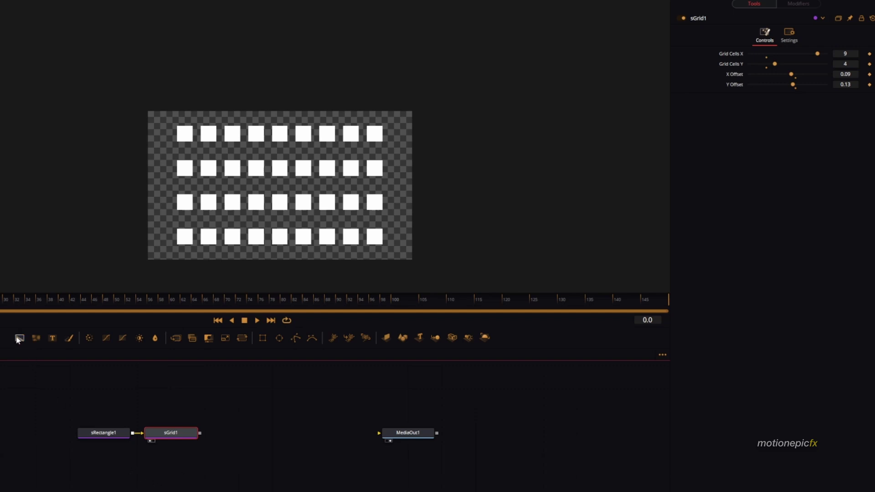
Add an sEllipse node and shrink it to a small white dot
{"action": "left_click", "coordinate": [99, 463]}
{"action": "key", "text": "shift+space"}
{"action": "type", "text": "se"}
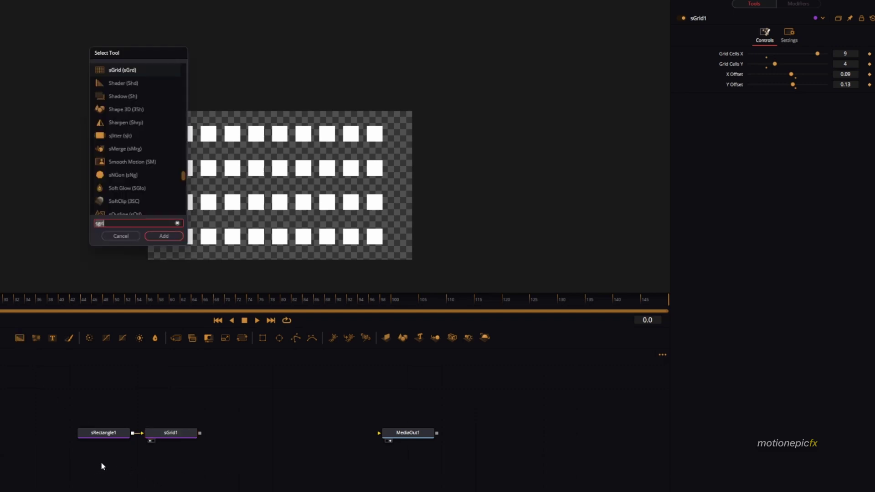
{"action": "left_click", "coordinate": [152, 234]}
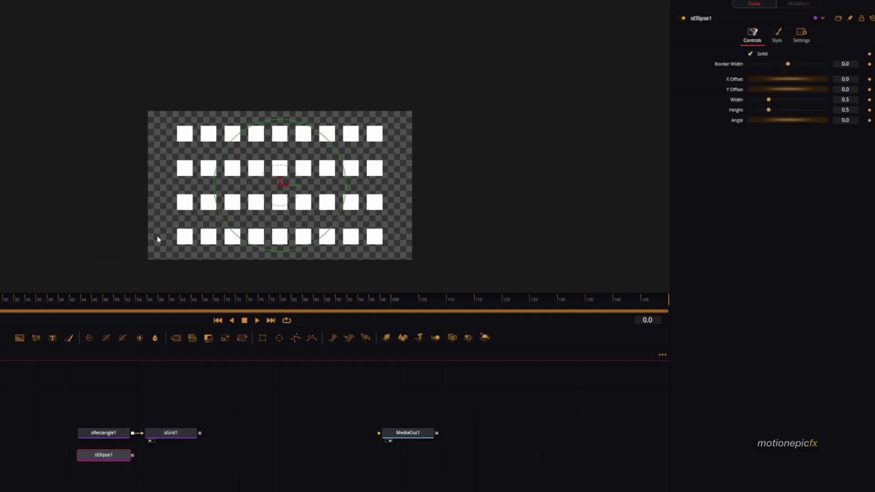
{"action": "key", "text": "1"}
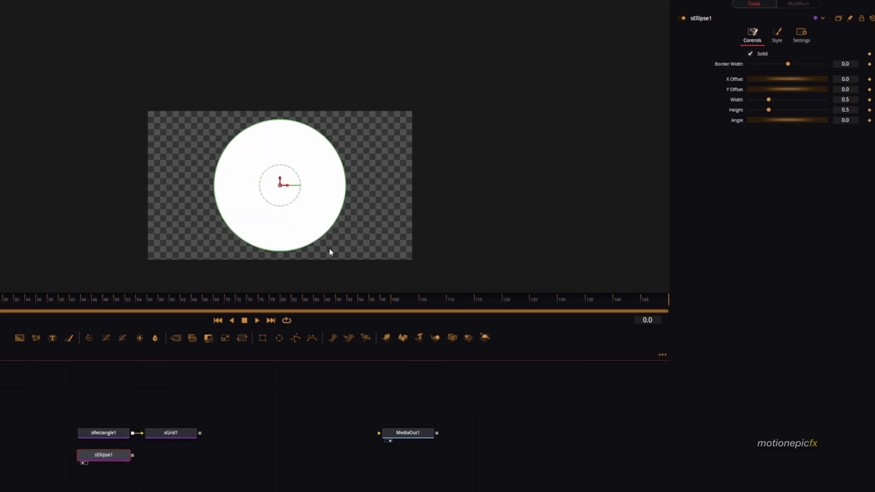
{"action": "left_click_drag", "start_coordinate": [317, 245], "coordinate": [281, 192]}
Add an sRender node after sGrid1 to render the square grid at 1920×1080
{"action": "left_click", "coordinate": [172, 434]}
{"action": "key", "text": "shift+space"}
{"action": "type", "text": "sre"}
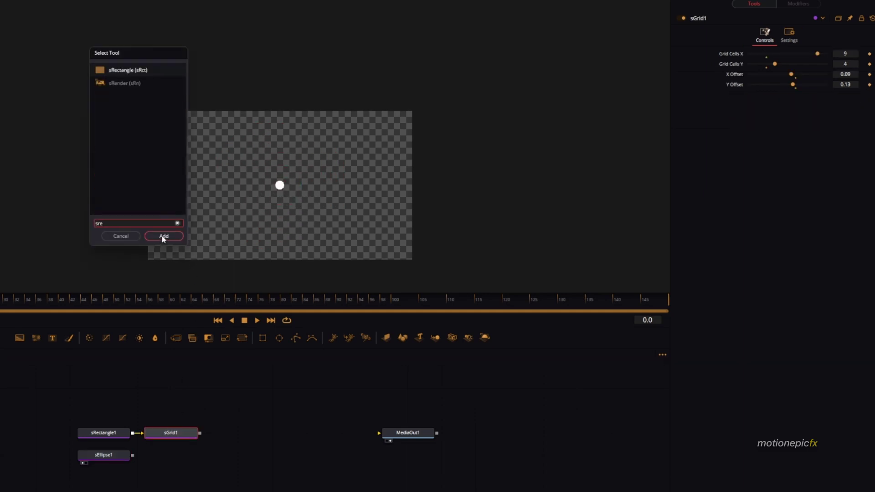
{"action": "type", "text": "nder"}
{"action": "left_click", "coordinate": [163, 236]}
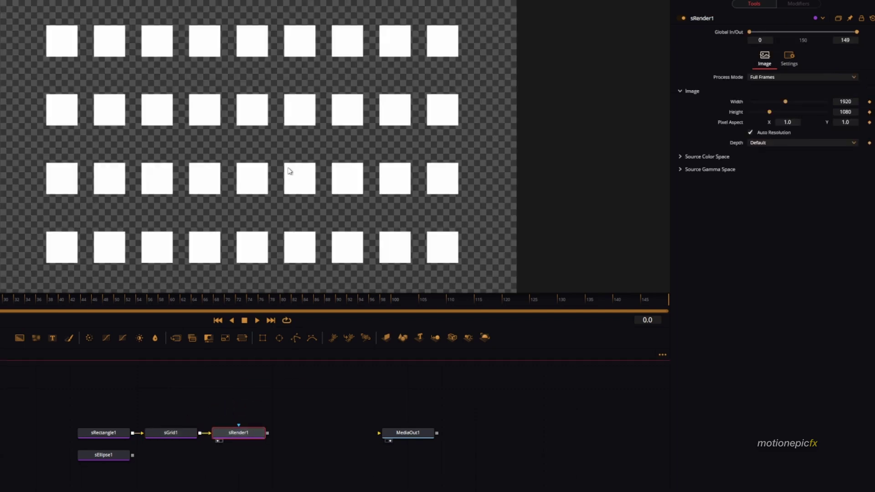
{"action": "scroll", "coordinate": [288, 167], "scroll_direction": "down", "scroll_amount": 3}
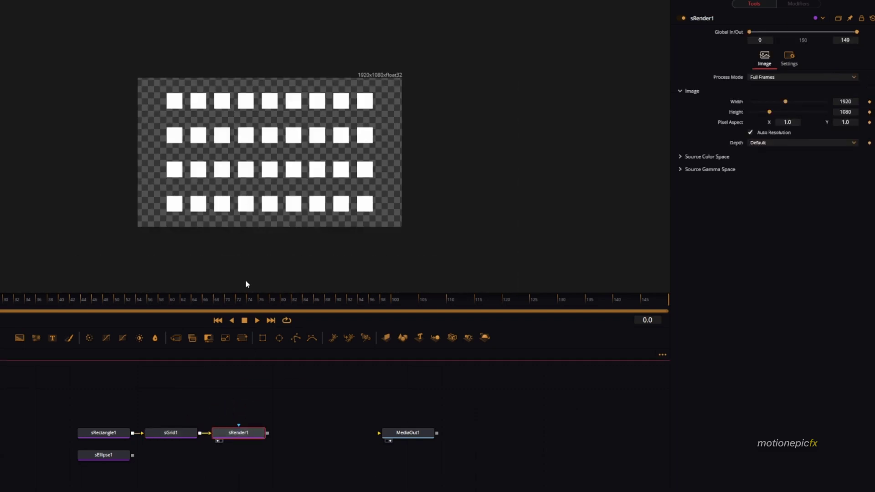
Render the ellipse with sRender2 and merge it over the grid render in Merge1
{"action": "left_click", "coordinate": [107, 459]}
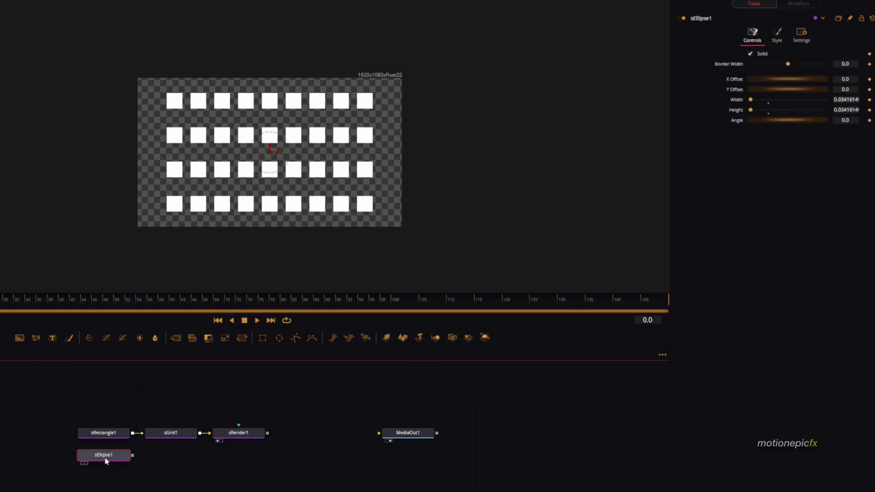
{"action": "key", "text": "shift+space"}
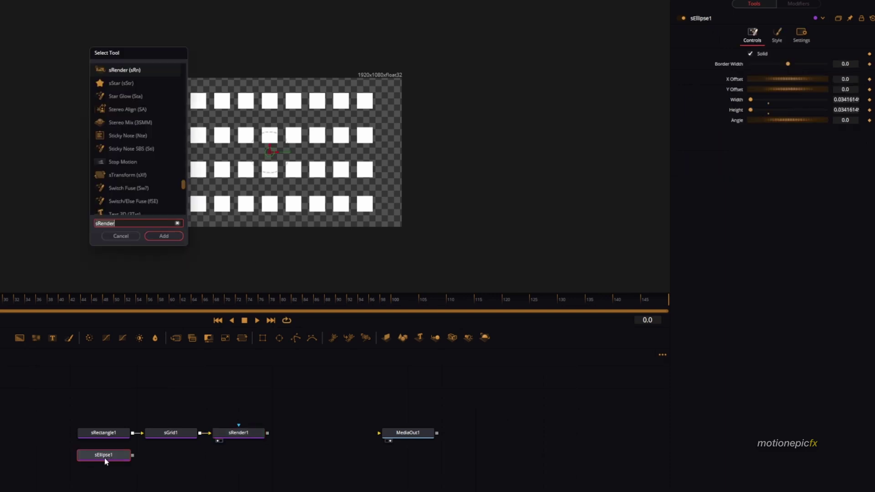
{"action": "left_click", "coordinate": [164, 236]}
{"action": "left_click_drag", "start_coordinate": [201, 456], "coordinate": [269, 436]}
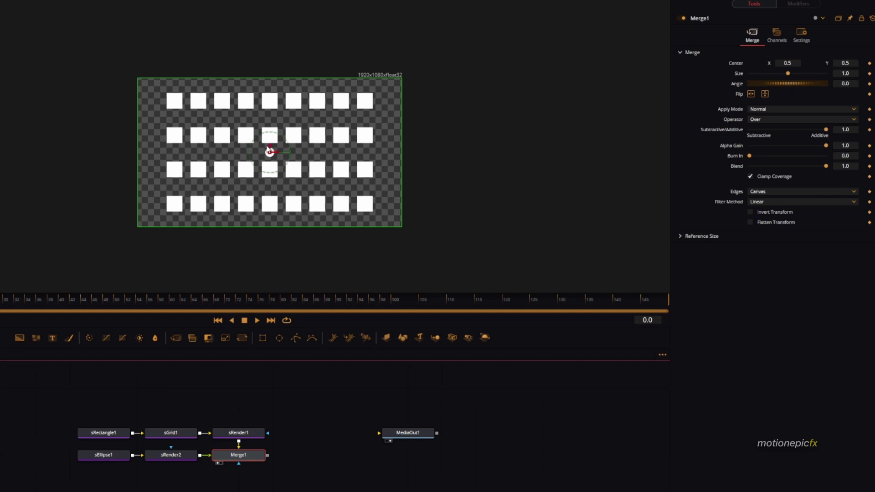
{"action": "scroll", "coordinate": [267, 148], "scroll_direction": "up", "scroll_amount": 2}
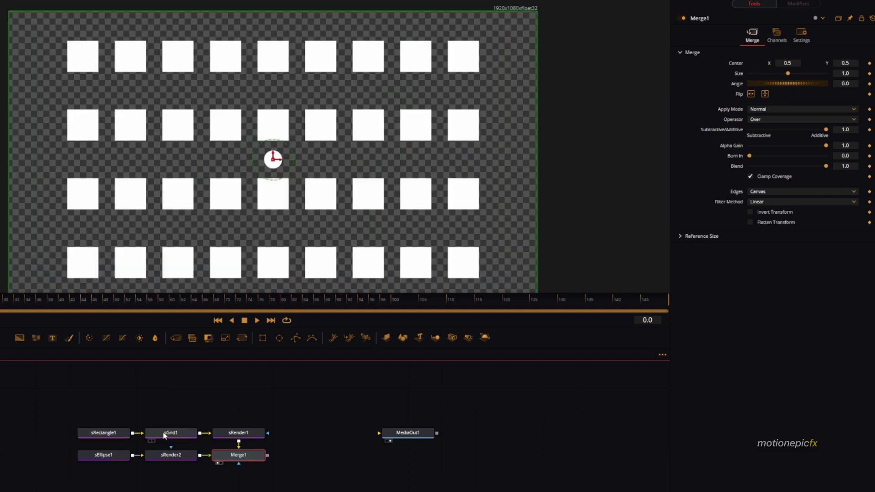
Widen sGrid1's column spacing to an X Offset of 0.14
{"action": "left_click", "coordinate": [164, 435]}
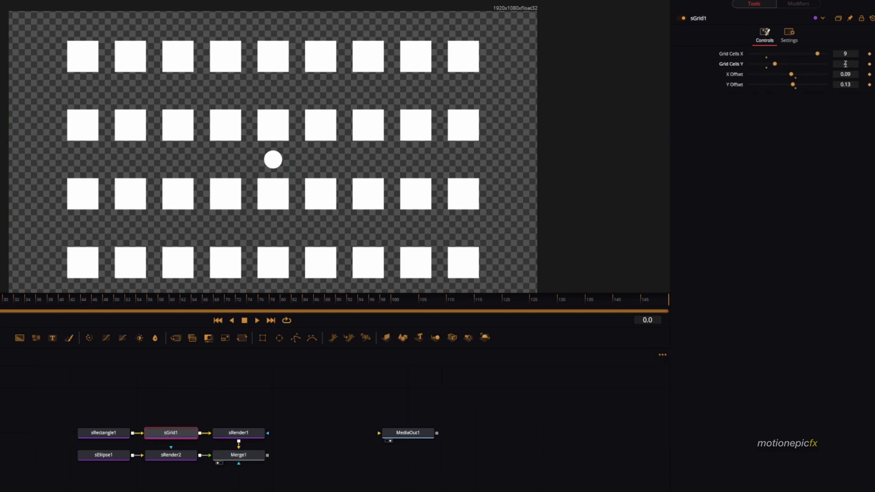
{"action": "left_click_drag", "start_coordinate": [790, 78], "coordinate": [794, 78]}
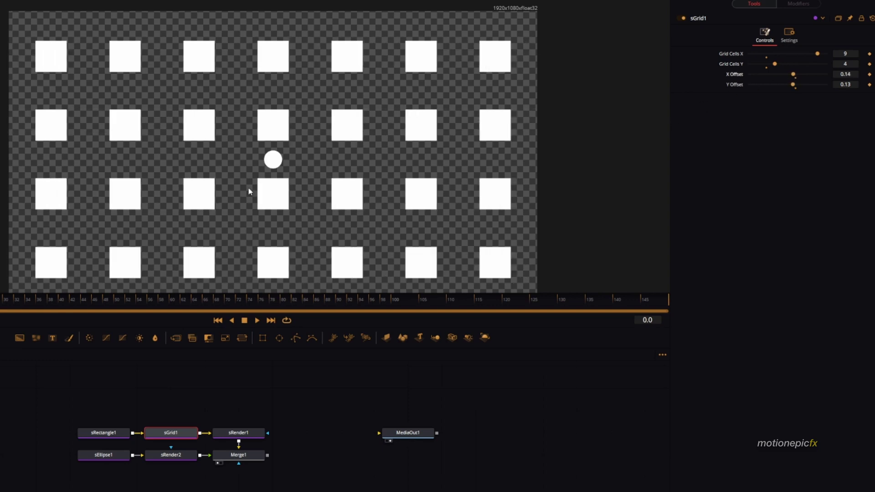
{"action": "scroll", "coordinate": [247, 170], "scroll_direction": "down", "scroll_amount": 2}
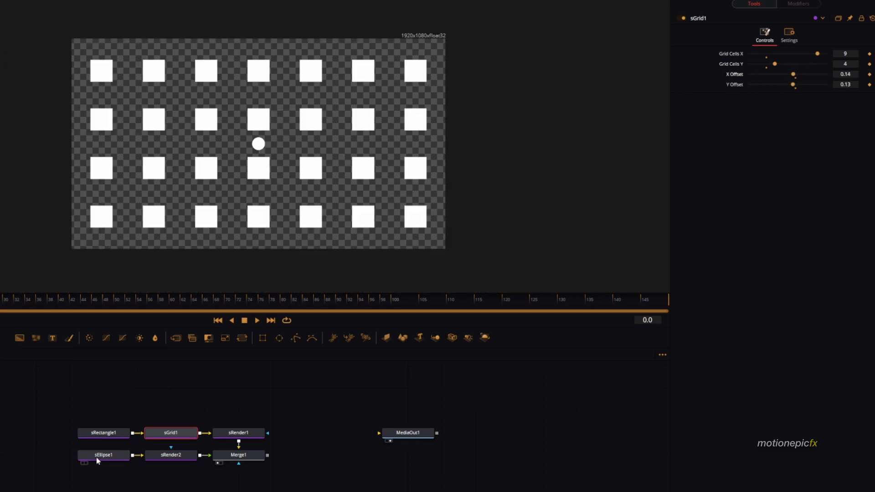
Set sRectangle1's Style Green to 0 so the grid squares turn magenta
{"action": "left_click", "coordinate": [257, 146]}
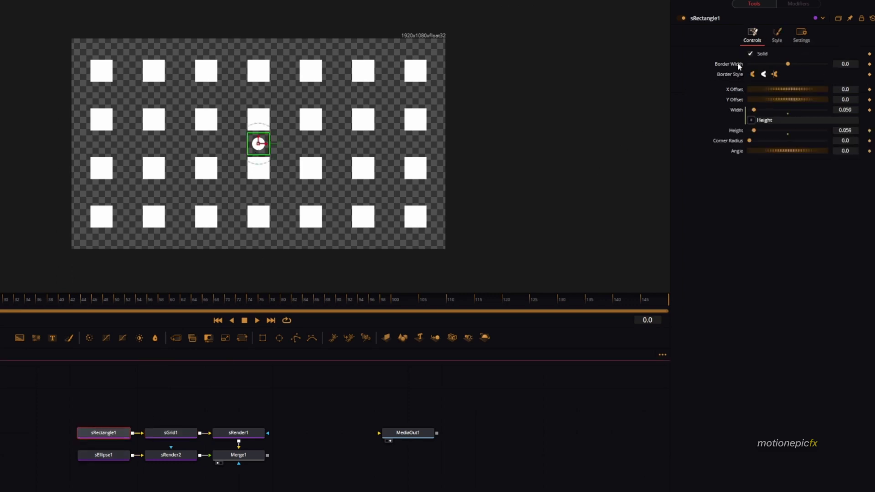
{"action": "left_click", "coordinate": [777, 36]}
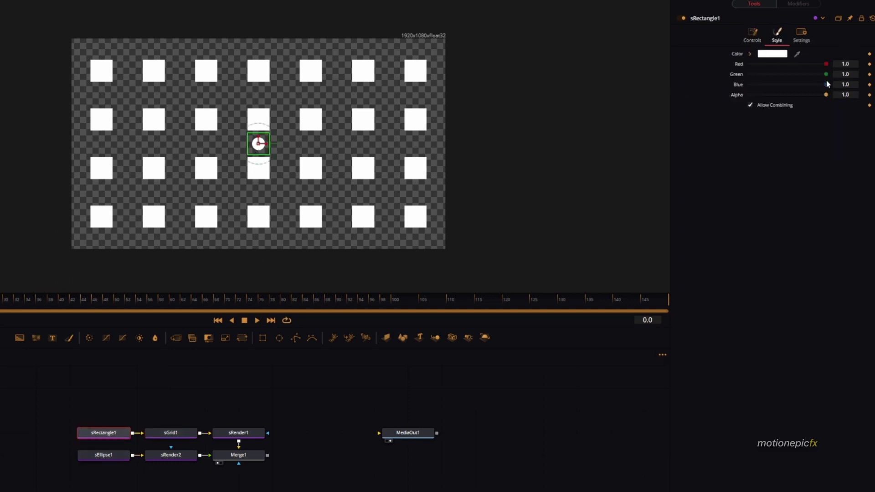
{"action": "left_click_drag", "start_coordinate": [826, 74], "coordinate": [673, 85]}
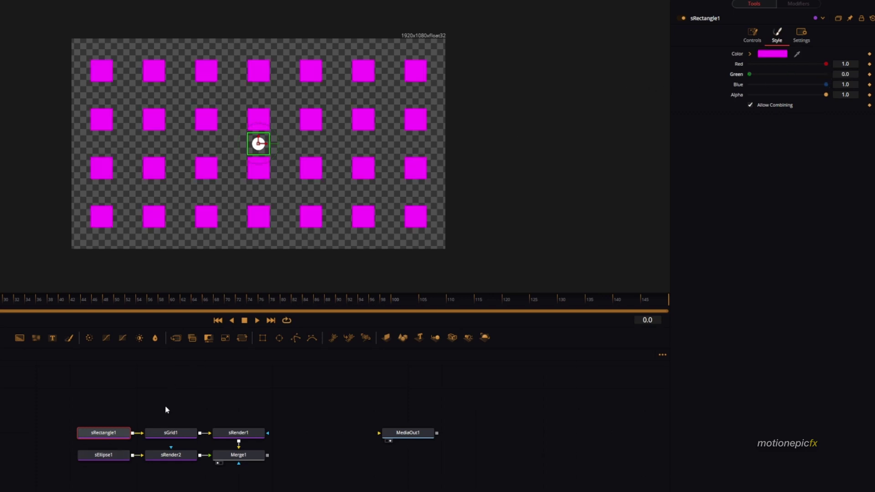
{"action": "left_click", "coordinate": [254, 436]}
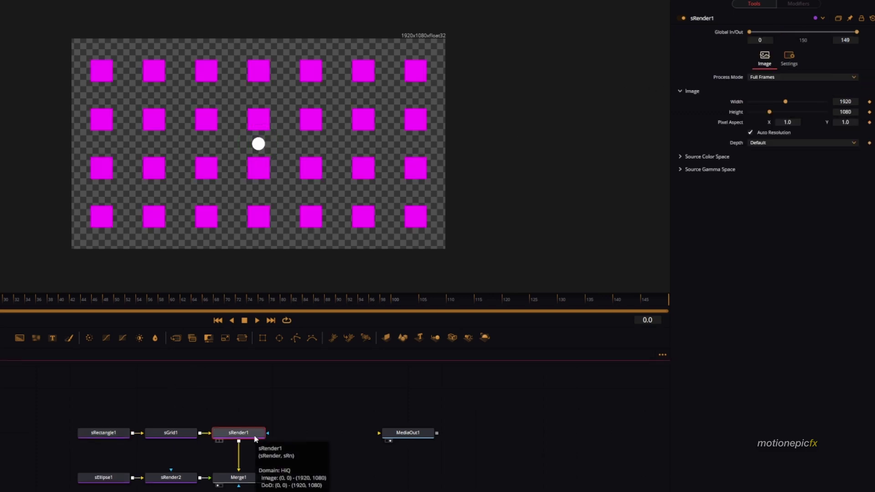
Add a Rays effect after sRender1 with its Center at 0.5, 0.5
{"action": "key", "text": "shift+space"}
{"action": "type", "text": "sRender"}
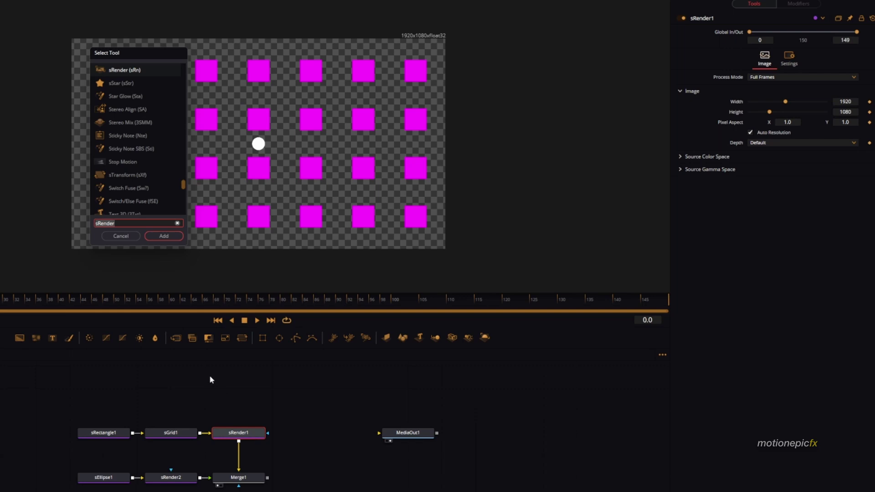
{"action": "type", "text": "ray"}
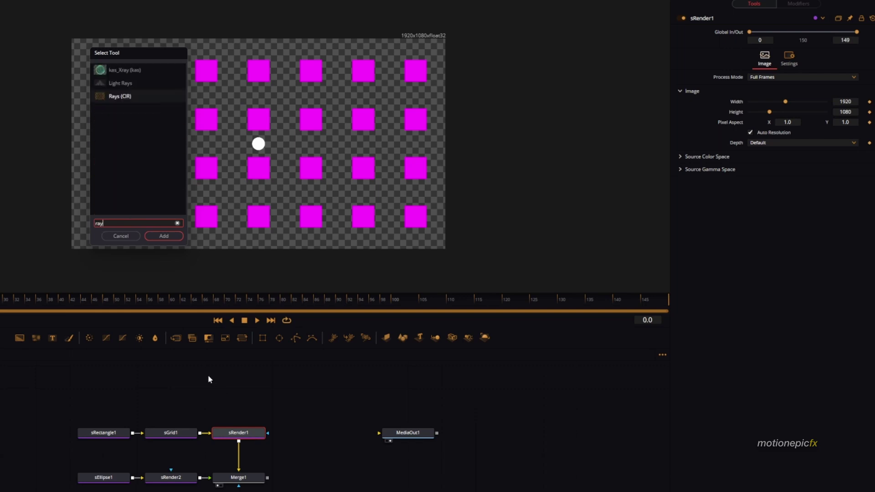
{"action": "key", "text": "Return"}
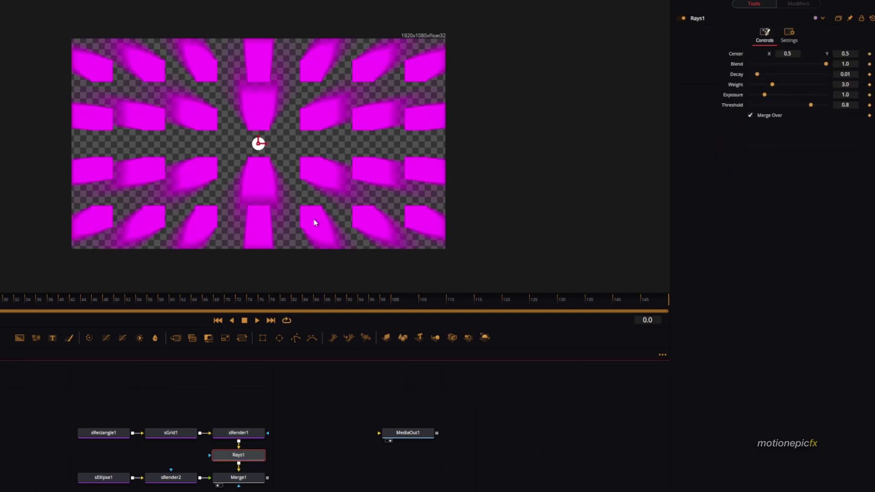
{"action": "left_click_drag", "start_coordinate": [254, 149], "coordinate": [260, 110]}
{"action": "key", "text": "ctrl+z"}
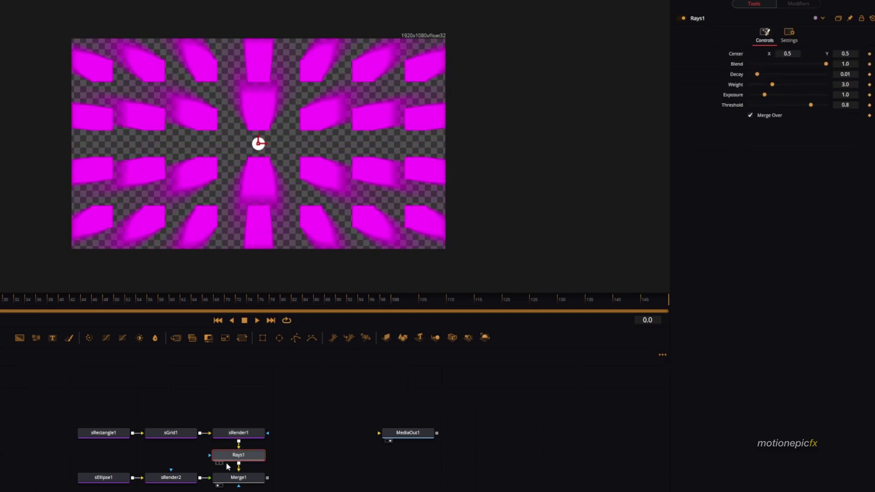
Move the sEllipse1 and sRender2 nodes further left in the flow
{"action": "left_click", "coordinate": [105, 479]}
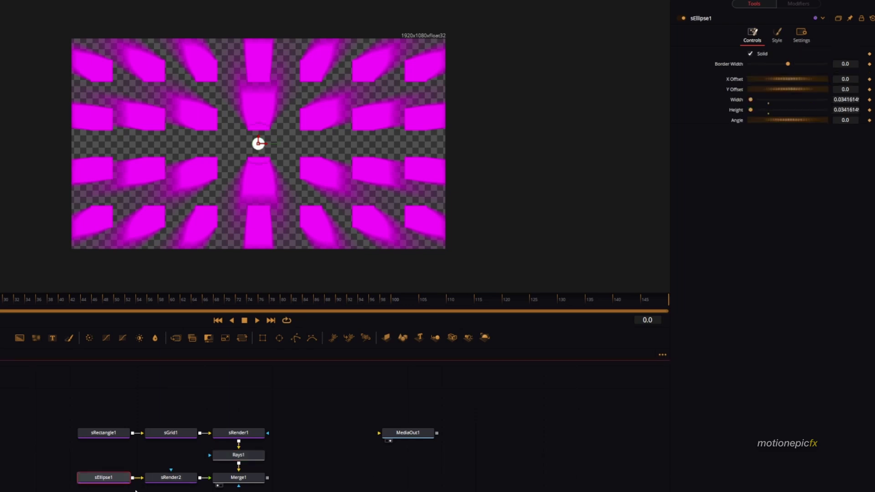
{"action": "left_click", "coordinate": [180, 480], "text": "ctrl"}
{"action": "left_click_drag", "start_coordinate": [152, 483], "coordinate": [84, 483]}
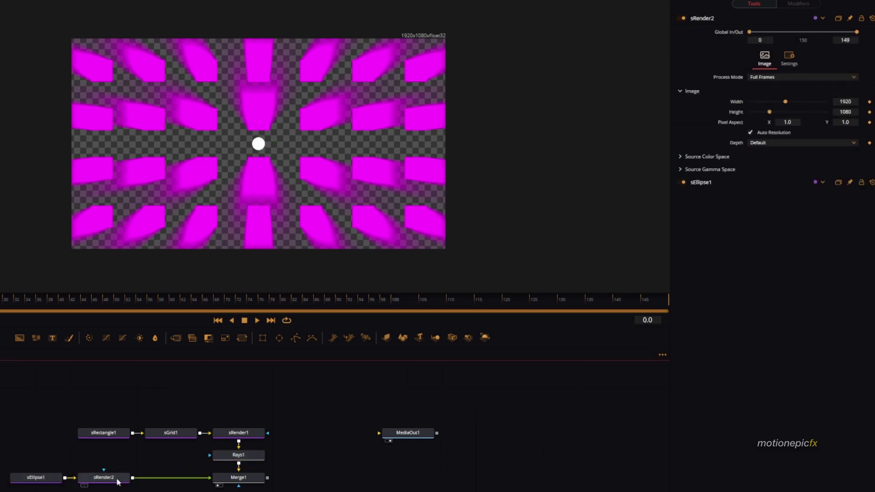
Insert Transform1 after sRender2, feeding Merge1 with the white dot
{"action": "left_click", "coordinate": [118, 482]}
{"action": "key", "text": "shift+space"}
{"action": "type", "text": "ray"}
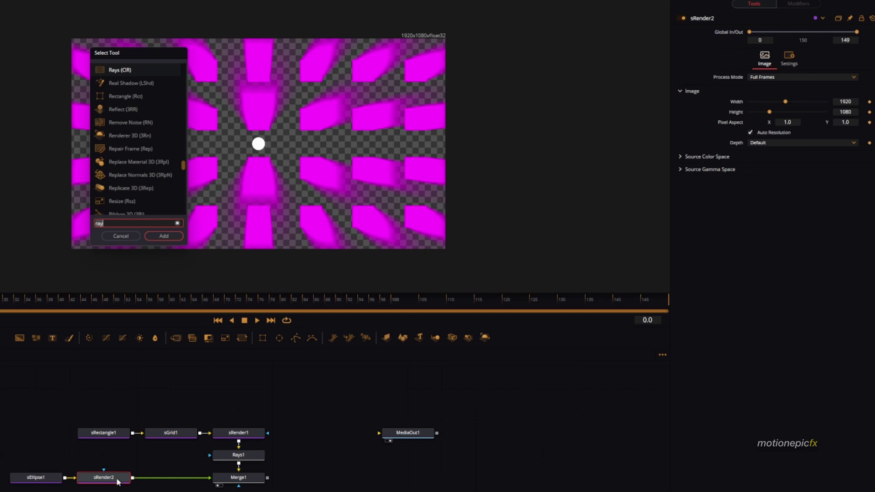
{"action": "key", "text": "BackSpace"}
{"action": "key", "text": "BackSpace"}
{"action": "key", "text": "BackSpace"}
{"action": "type", "text": "tra"}
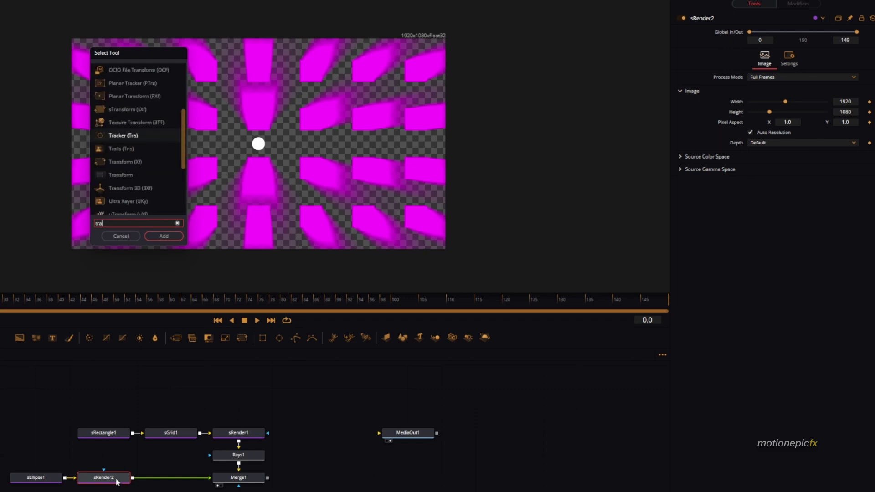
{"action": "type", "text": "nsform"}
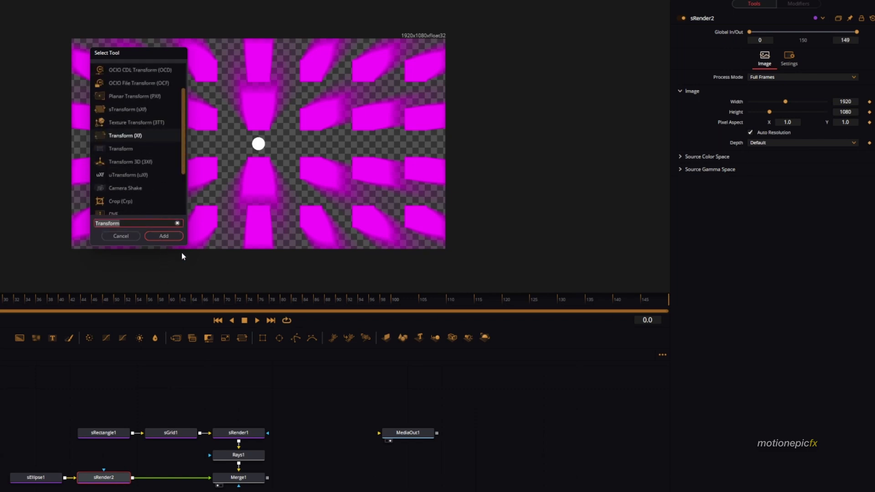
{"action": "left_click", "coordinate": [171, 234]}
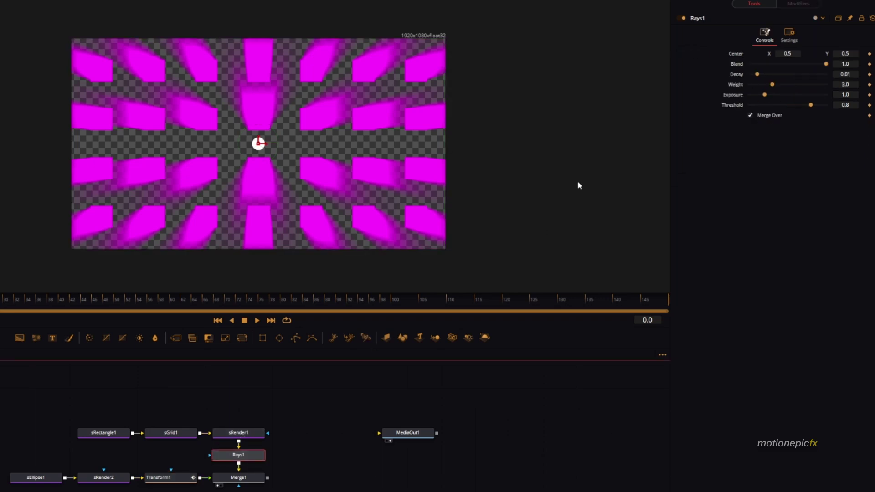
Connect Rays1's Center to Transform1's Center
{"action": "right_click", "coordinate": [739, 56]}
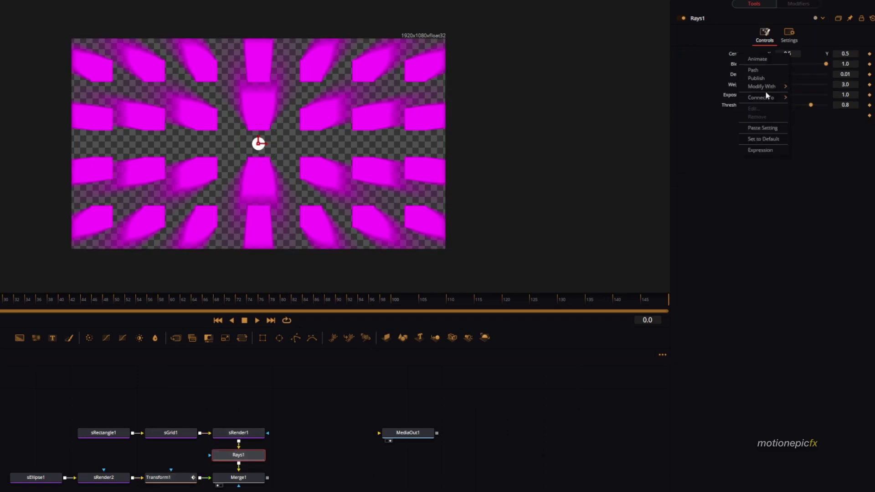
{"action": "mouse_move", "coordinate": [762, 98]}
{"action": "left_click", "coordinate": [860, 98]}
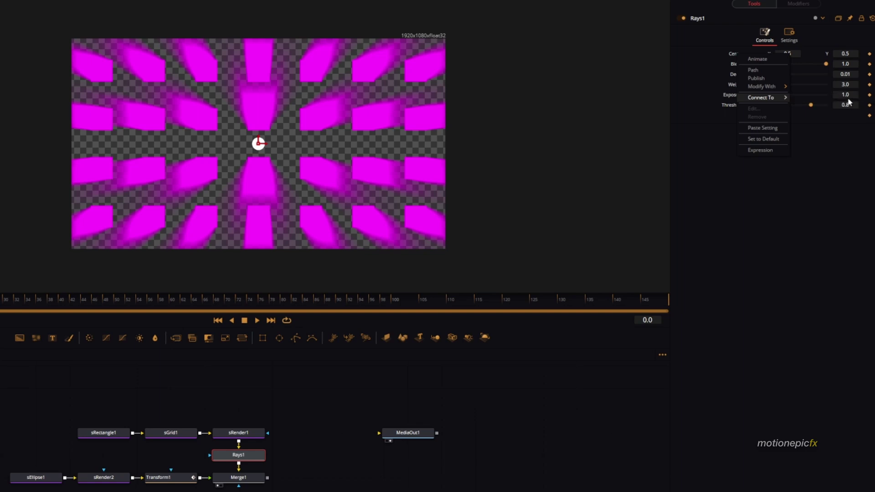
Drag the white circle around with Transform1 and test the Rays exposure setting
{"action": "left_click", "coordinate": [167, 481]}
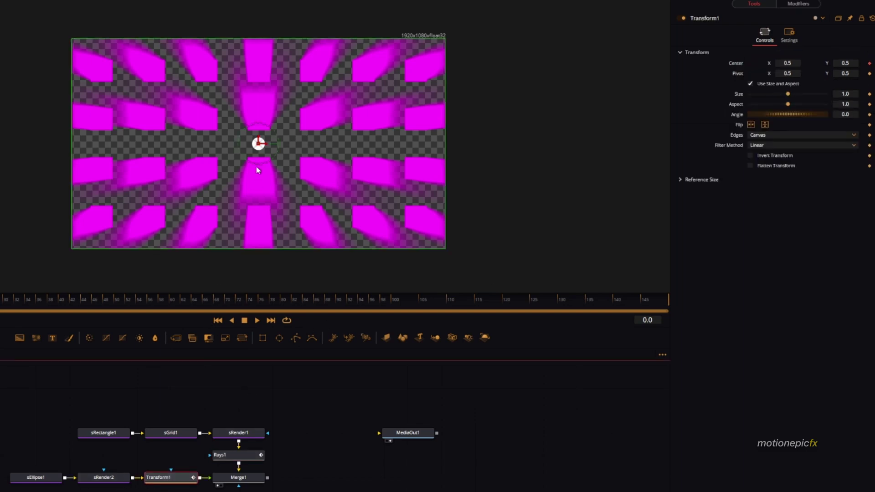
{"action": "left_click_drag", "start_coordinate": [259, 143], "coordinate": [397, 86]}
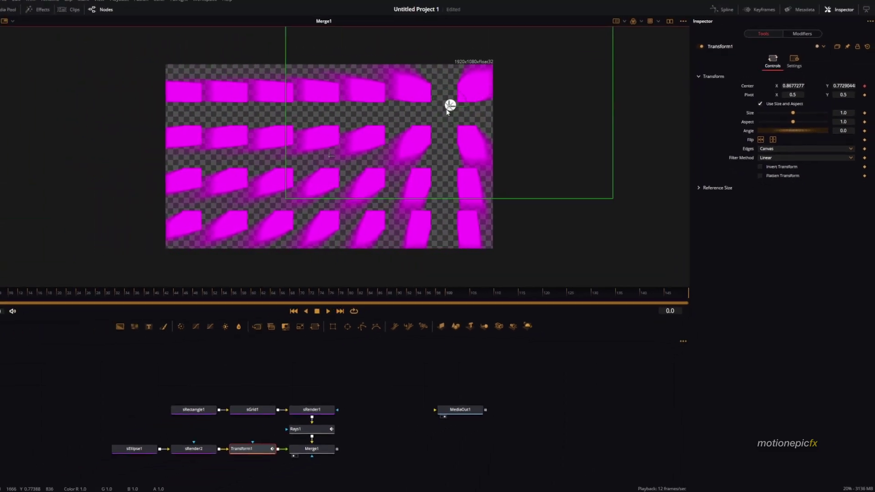
{"action": "left_click_drag", "start_coordinate": [448, 111], "coordinate": [326, 161]}
{"action": "left_click", "coordinate": [332, 420]}
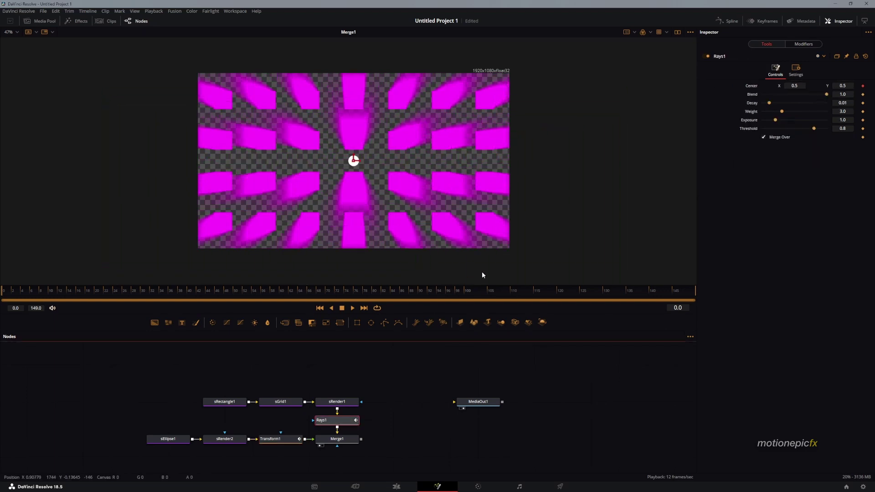
{"action": "left_click_drag", "start_coordinate": [777, 121], "coordinate": [782, 103]}
Replace the Rays node with a LightRays effect after sRender1
{"action": "key", "text": "Delete"}
{"action": "key", "text": "shift+space"}
{"action": "type", "text": "ligh"}
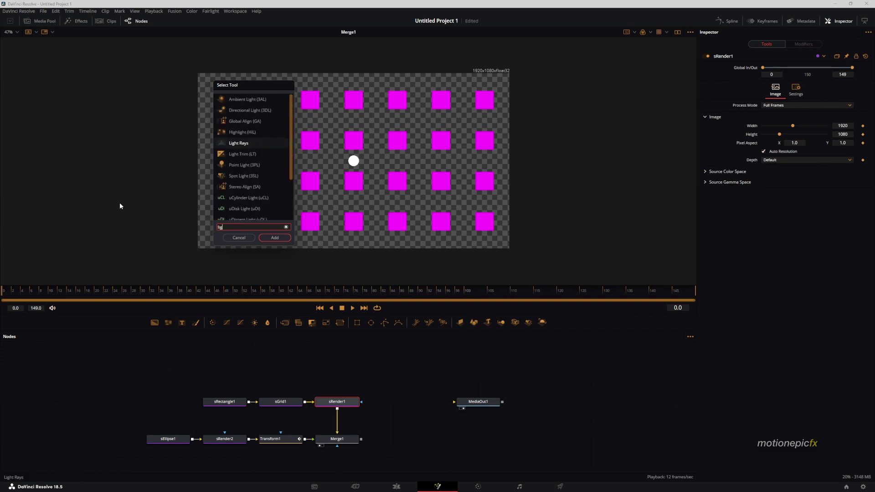
{"action": "left_click", "coordinate": [276, 238]}
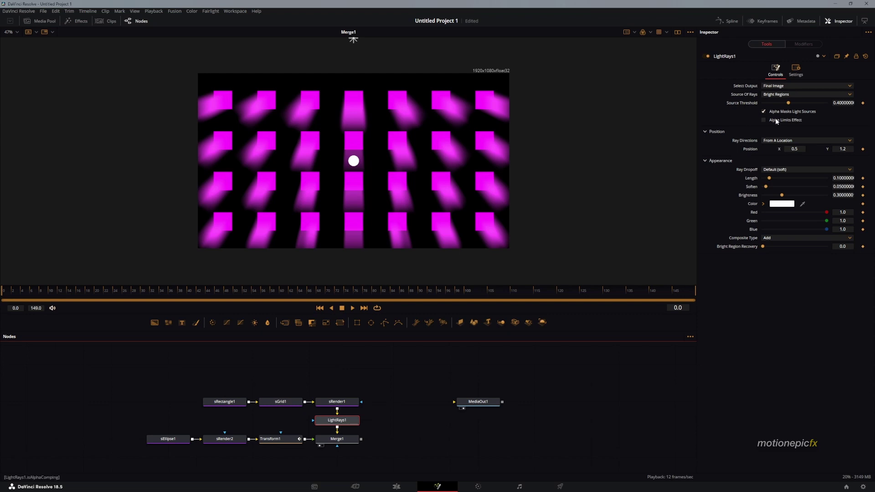
Link LightRays1's Position to Transform1's Center and nudge the white circle right
{"action": "right_click", "coordinate": [752, 148]}
{"action": "mouse_move", "coordinate": [777, 187]}
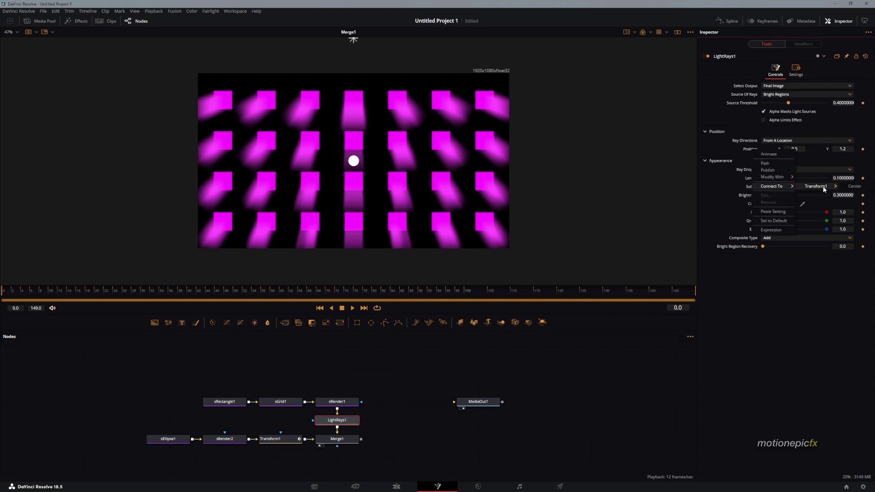
{"action": "mouse_move", "coordinate": [821, 186]}
{"action": "left_click", "coordinate": [850, 188]}
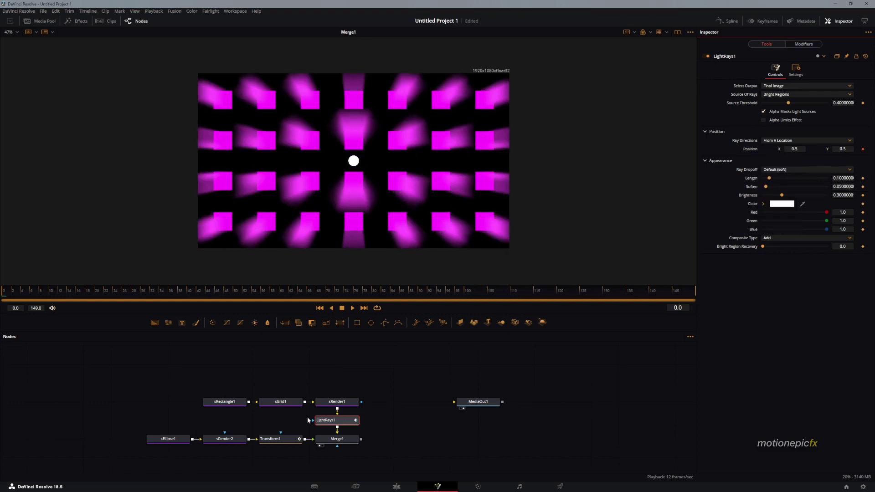
{"action": "left_click", "coordinate": [265, 441]}
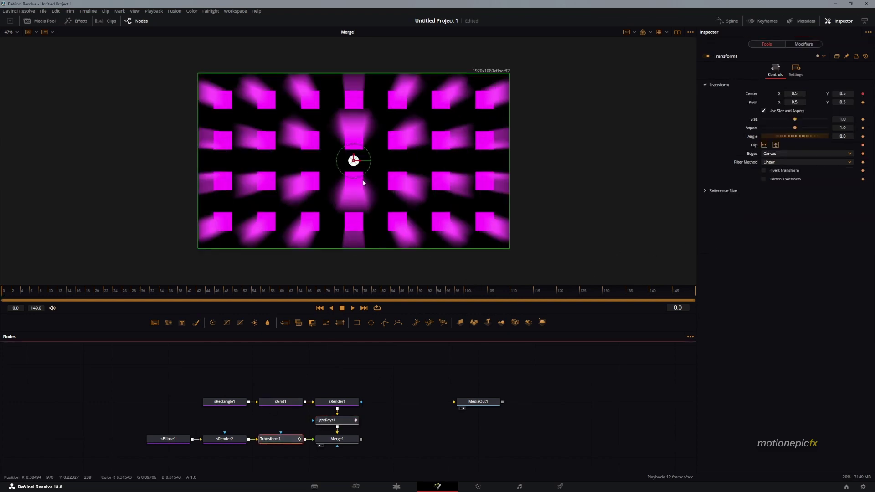
{"action": "mouse_move", "coordinate": [356, 170]}
{"action": "left_mouse_down"}
{"action": "mouse_move", "coordinate": [292, 141]}
{"action": "mouse_move", "coordinate": [421, 164]}
{"action": "mouse_move", "coordinate": [385, 176]}
{"action": "mouse_move", "coordinate": [356, 170]}
{"action": "left_mouse_up"}
Make LightRays1 pure green (R0 G1 B0) with Source Threshold 0.984
{"action": "left_click", "coordinate": [337, 420]}
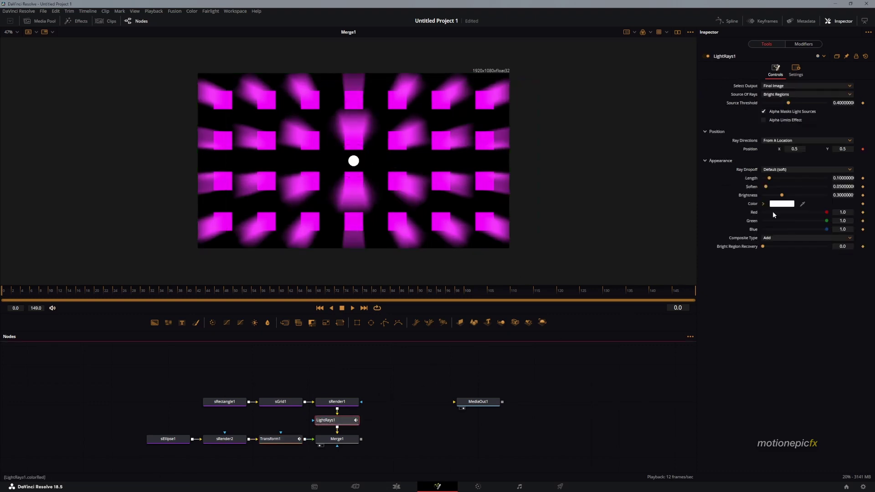
{"action": "left_click_drag", "start_coordinate": [830, 225], "coordinate": [762, 212]}
{"action": "key", "text": "ctrl+z"}
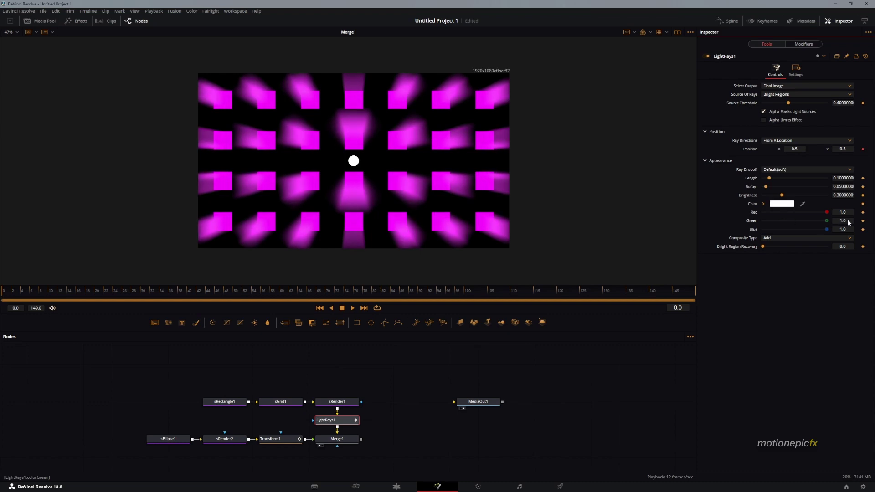
{"action": "left_click_drag", "start_coordinate": [826, 230], "coordinate": [763, 229]}
{"action": "left_click_drag", "start_coordinate": [789, 104], "coordinate": [826, 104]}
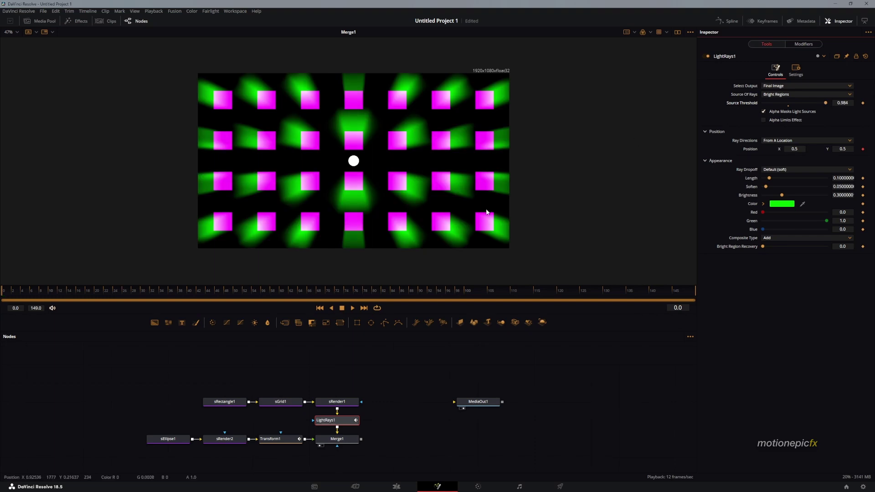
Compare Keep Shape Of Source and CCD Bloom dropoffs, then keep Ray Dropoff at Default (soft)
{"action": "left_click", "coordinate": [771, 170]}
{"action": "left_click", "coordinate": [771, 187]}
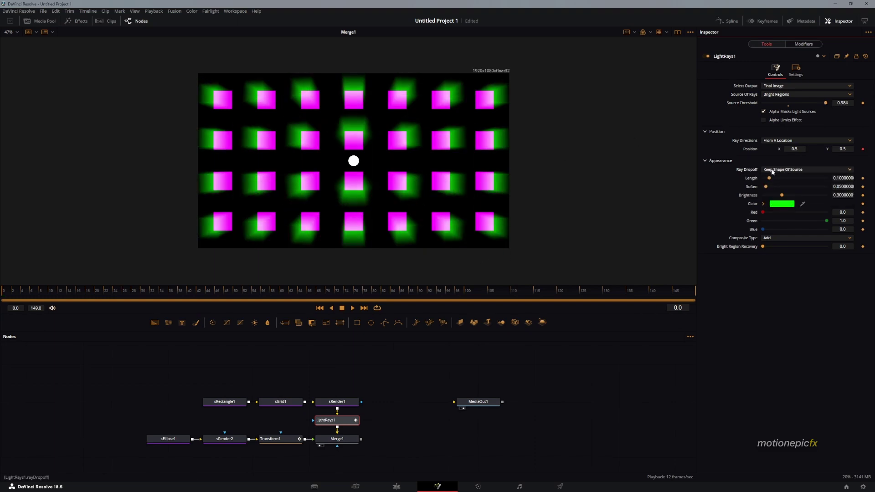
{"action": "left_click", "coordinate": [772, 172]}
{"action": "left_click", "coordinate": [776, 194]}
{"action": "left_click", "coordinate": [776, 174]}
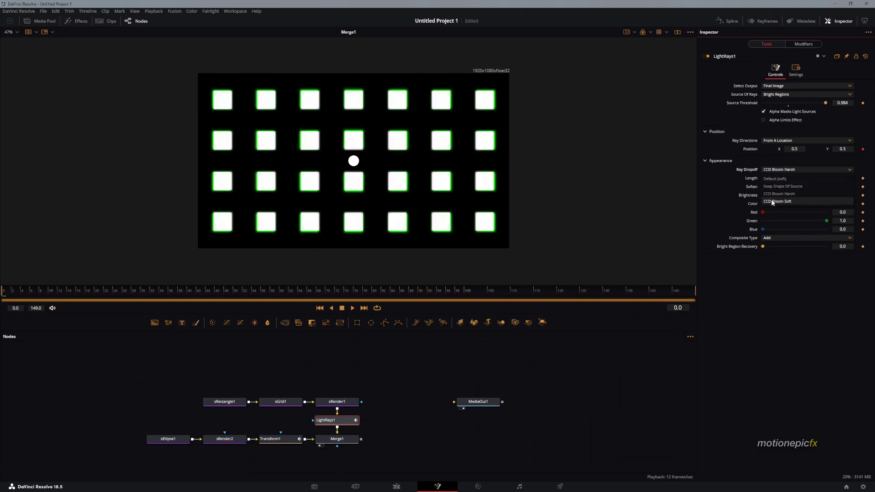
{"action": "left_click", "coordinate": [771, 199]}
{"action": "left_click", "coordinate": [773, 171]}
{"action": "left_click", "coordinate": [770, 178]}
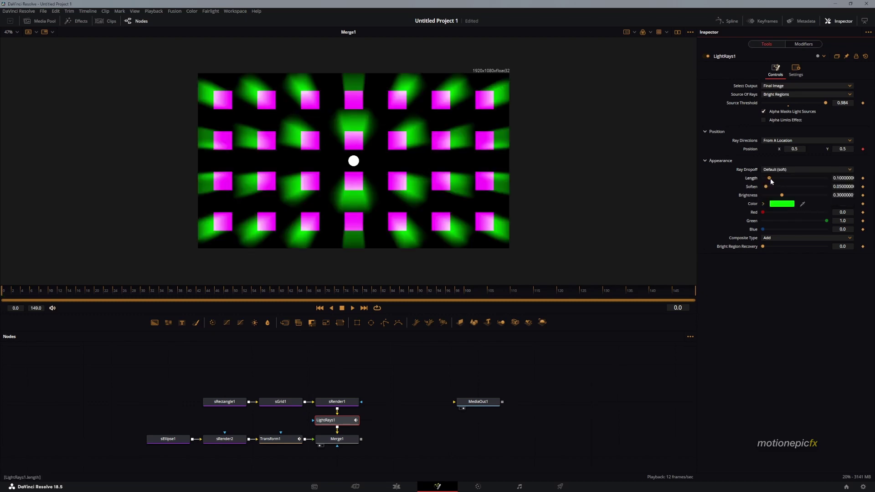
Set ray Length 0.348 and Brightness 0.556, keep Add compositing, and nudge the circle left
{"action": "left_click_drag", "start_coordinate": [771, 179], "coordinate": [796, 199]}
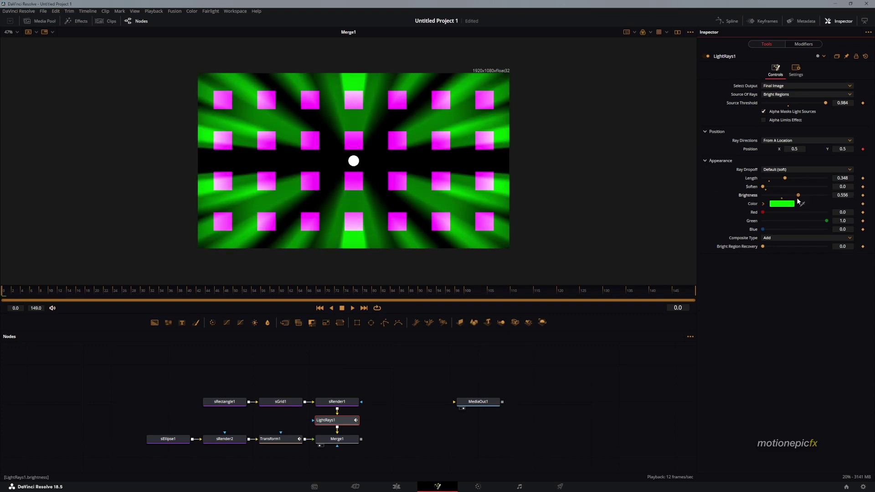
{"action": "left_click_drag", "start_coordinate": [798, 201], "coordinate": [800, 201]}
{"action": "left_click", "coordinate": [774, 237]}
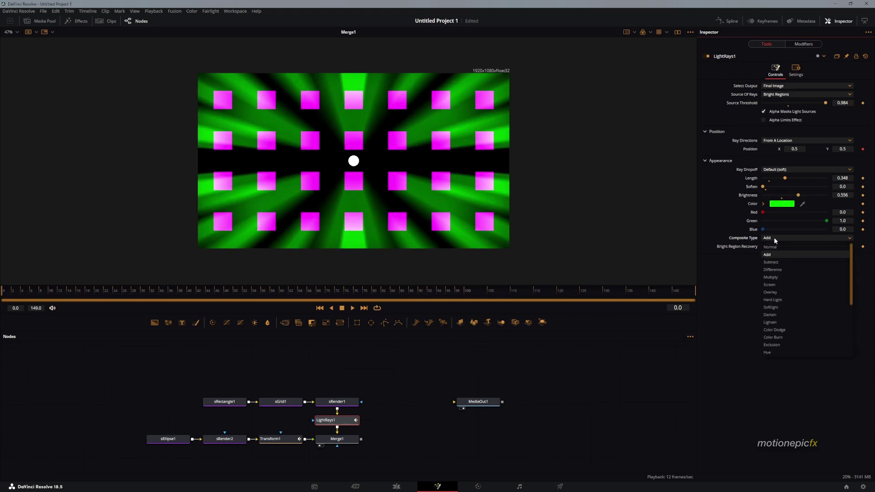
{"action": "left_click", "coordinate": [729, 307]}
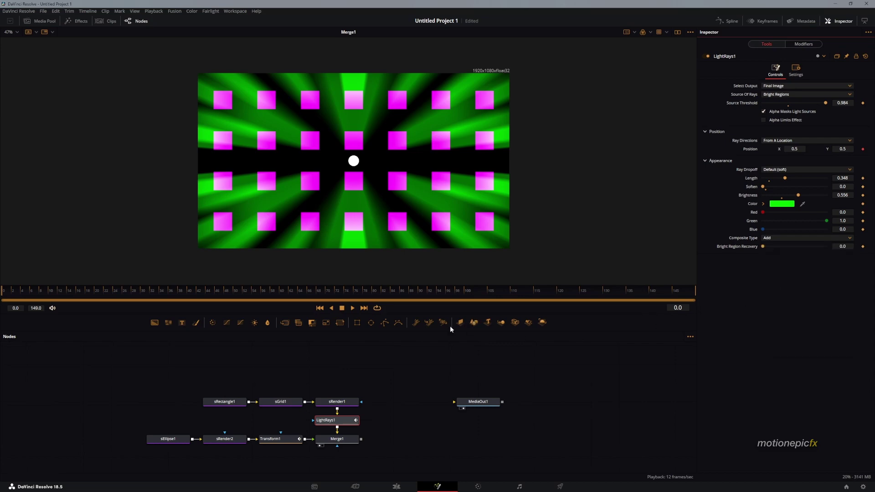
{"action": "left_click", "coordinate": [270, 439]}
{"action": "mouse_move", "coordinate": [357, 167]}
{"action": "left_mouse_down"}
{"action": "mouse_move", "coordinate": [264, 173]}
{"action": "mouse_move", "coordinate": [340, 237]}
{"action": "mouse_move", "coordinate": [432, 158]}
{"action": "mouse_move", "coordinate": [414, 138]}
{"action": "mouse_move", "coordinate": [352, 177]}
{"action": "left_mouse_up"}
Replace LightRays1 with a Real Shadow node after sRender1 and raise its Decay slightly
{"action": "left_click", "coordinate": [334, 422]}
{"action": "key", "text": "Delete"}
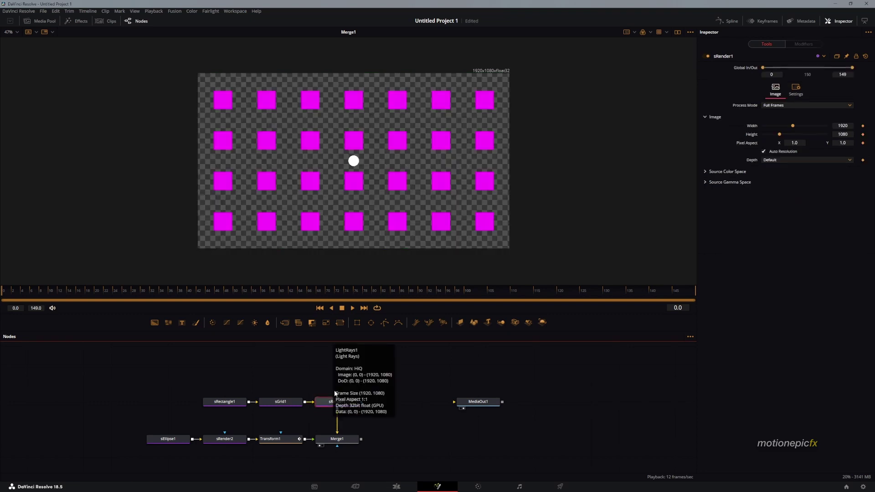
{"action": "key", "text": "shift+space"}
{"action": "type", "text": "ligh"}
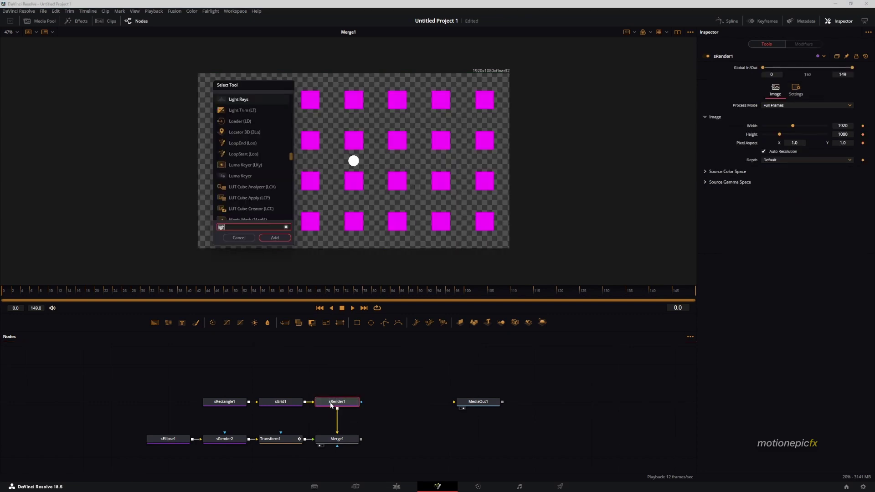
{"action": "key", "text": "BackSpace"}
{"action": "key", "text": "BackSpace"}
{"action": "key", "text": "BackSpace"}
{"action": "key", "text": "BackSpace"}
{"action": "type", "text": "real"}
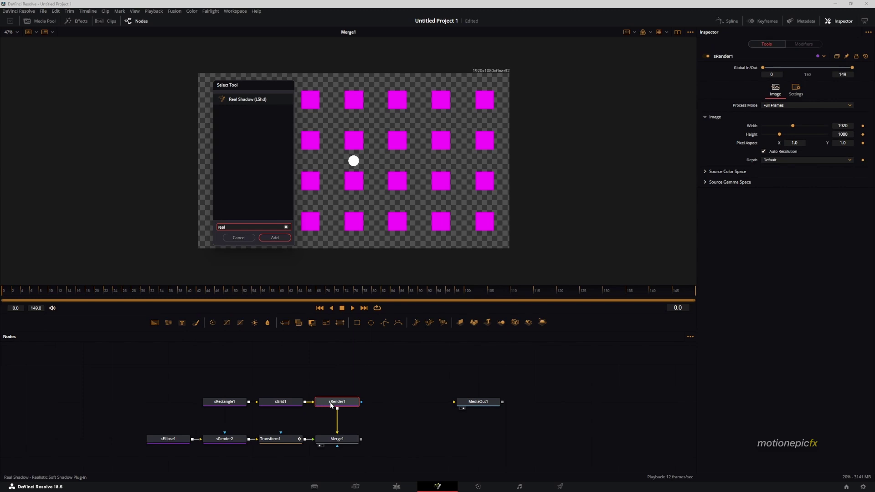
{"action": "left_click", "coordinate": [282, 237]}
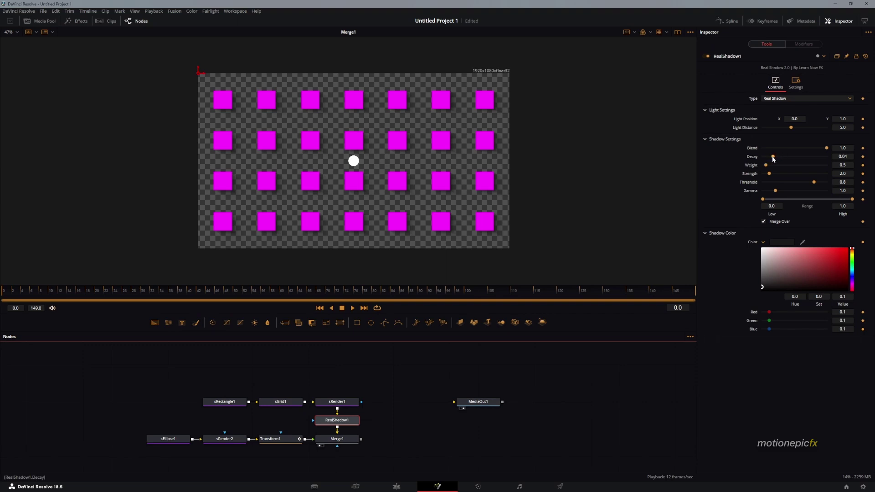
{"action": "mouse_move", "coordinate": [773, 157]}
{"action": "left_mouse_down"}
{"action": "mouse_move", "coordinate": [766, 156]}
{"action": "mouse_move", "coordinate": [801, 168]}
{"action": "mouse_move", "coordinate": [778, 173]}
{"action": "left_mouse_up"}
{"action": "left_click", "coordinate": [769, 99]}
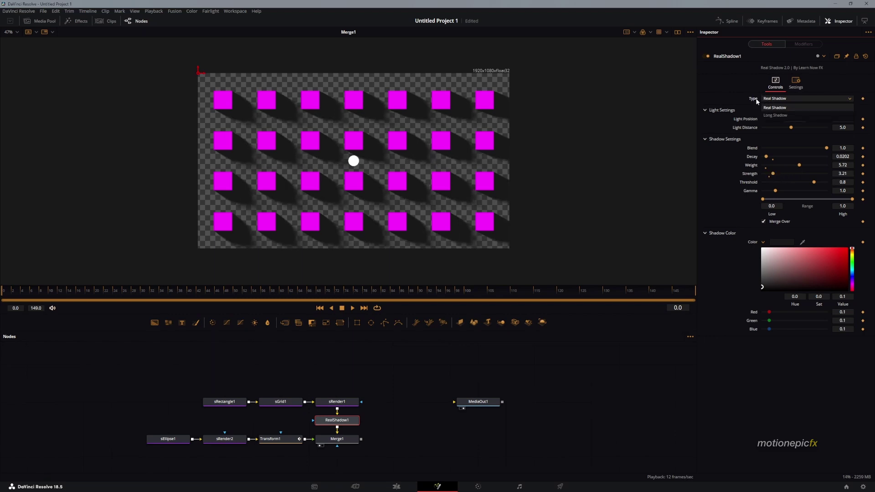
Set the shadow Type to Long Shadow and link Light Position to Transform1's Center
{"action": "left_click", "coordinate": [775, 116]}
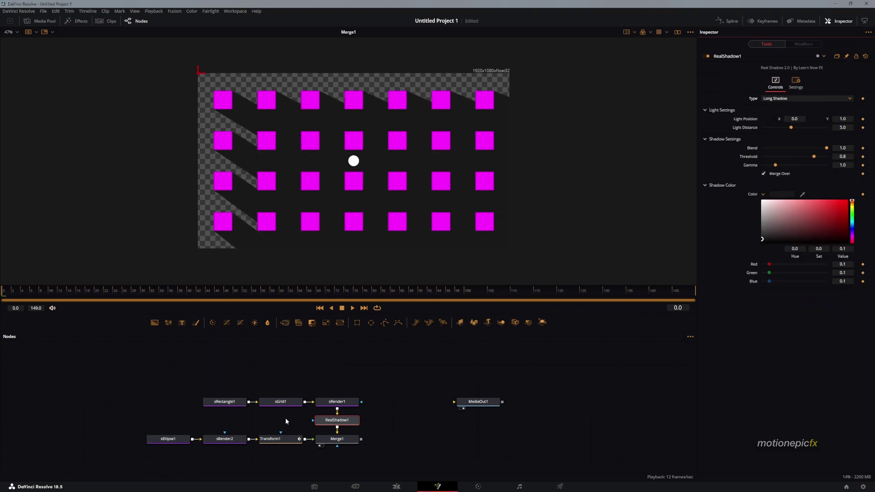
{"action": "right_click", "coordinate": [743, 120]}
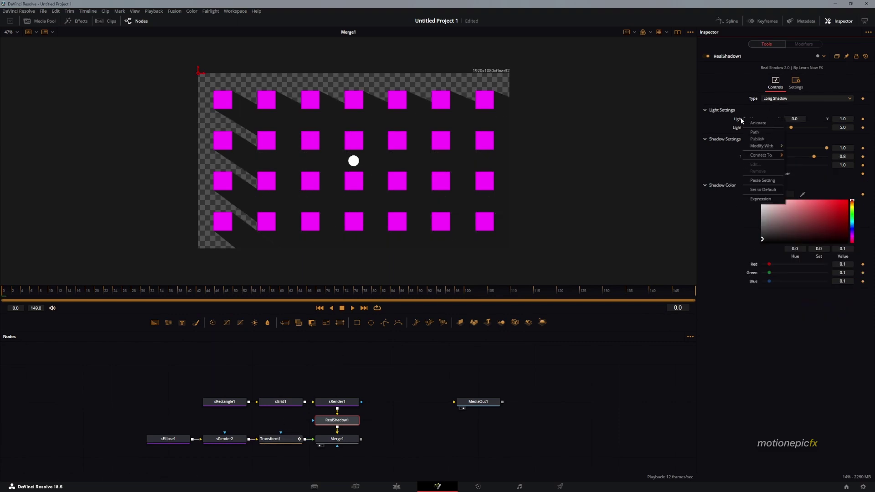
{"action": "mouse_move", "coordinate": [770, 156]}
{"action": "mouse_move", "coordinate": [806, 155]}
{"action": "left_click", "coordinate": [838, 156]}
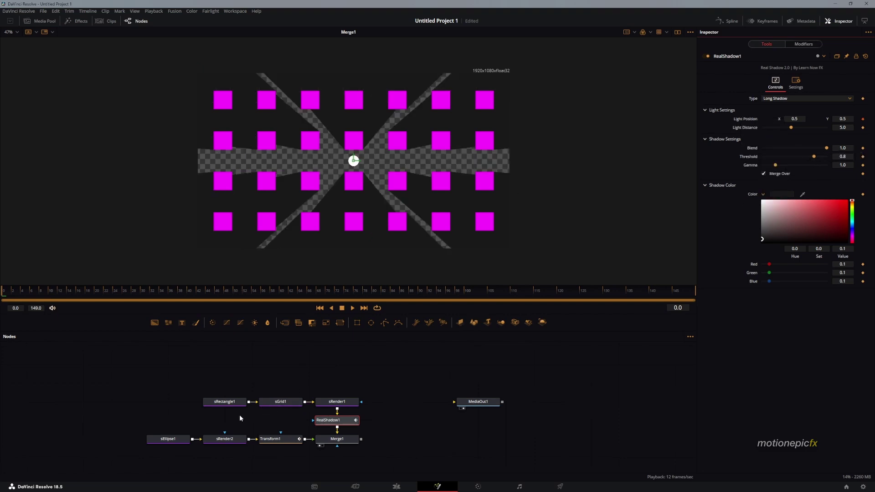
Test the link by moving the white circle down-left, then undo and reselect RealShadow1
{"action": "left_click", "coordinate": [273, 439]}
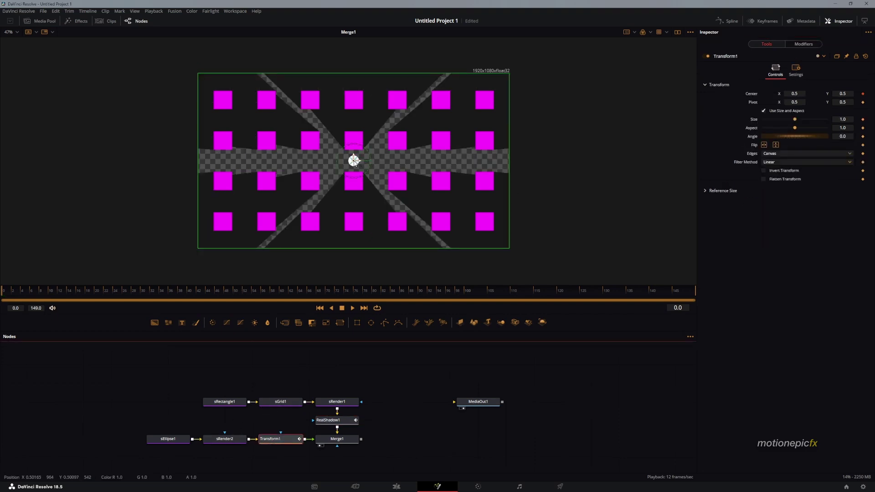
{"action": "left_click_drag", "start_coordinate": [354, 160], "coordinate": [361, 191]}
{"action": "key", "text": "ctrl+z"}
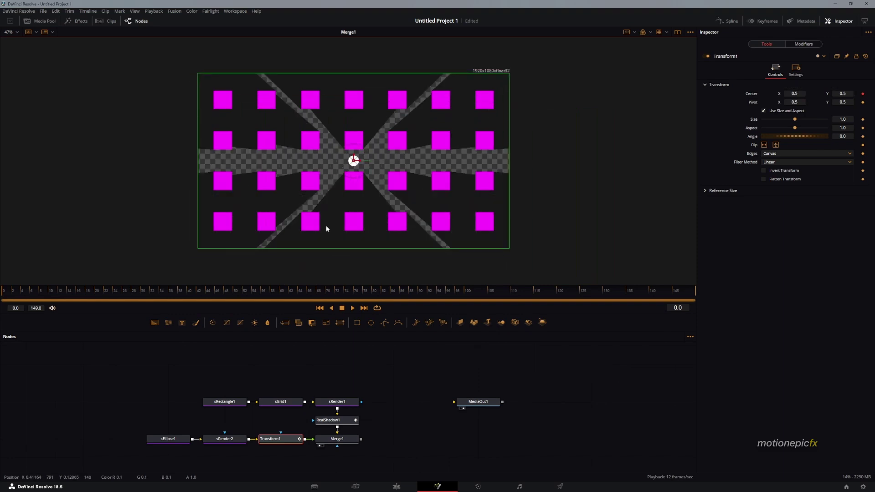
{"action": "left_click", "coordinate": [322, 421]}
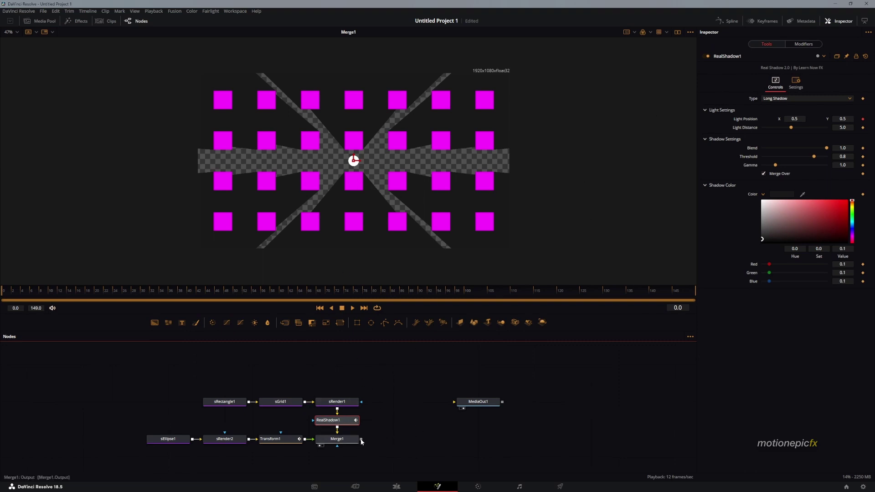
Connect Merge1's output to MediaOut1's input
{"action": "left_click_drag", "start_coordinate": [361, 439], "coordinate": [422, 443]}
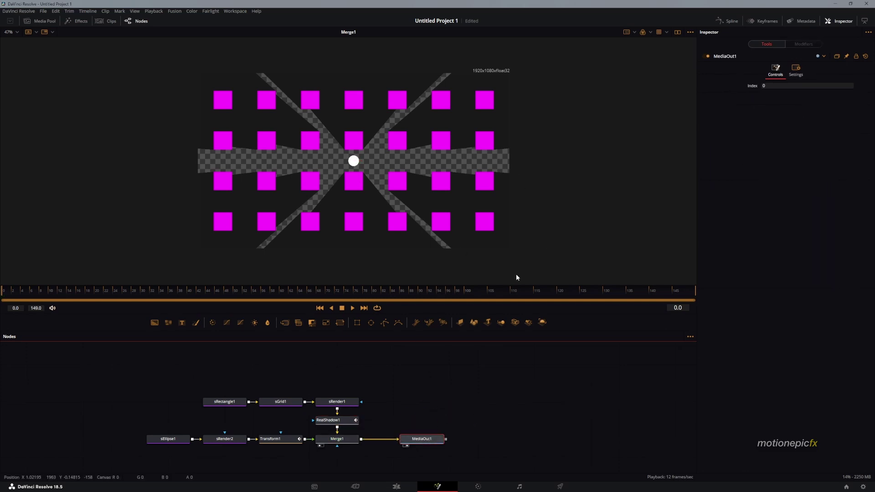